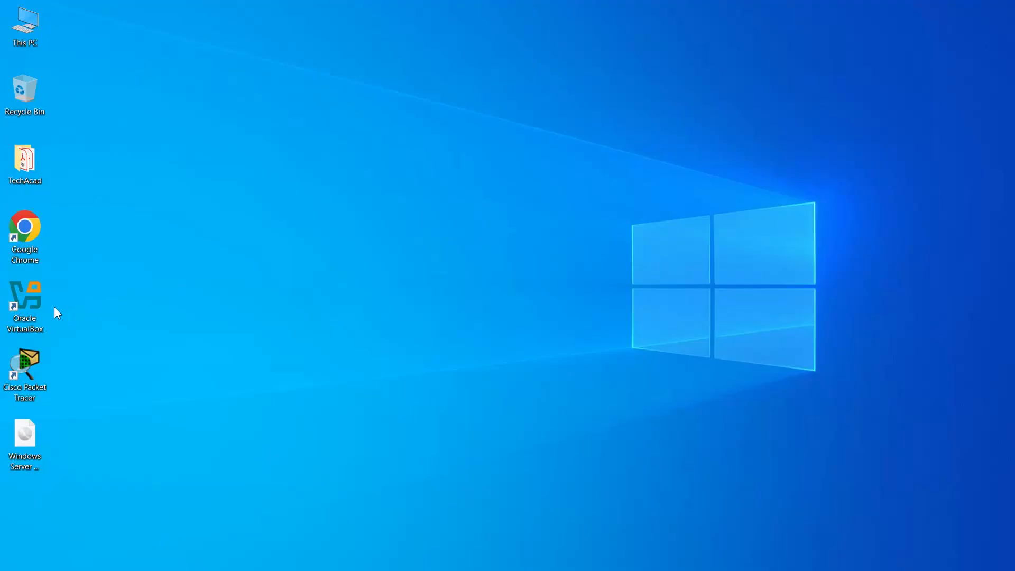
Step: Open Oracle VirtualBox and start a new virtual machine named "Windows Server 2019"
left_click(36, 302)
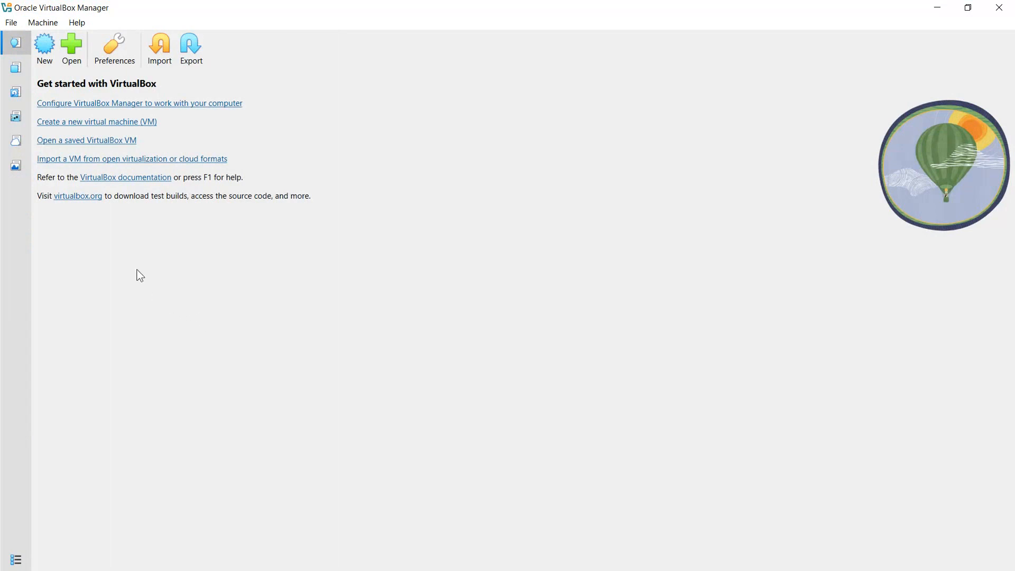
left_click(45, 50)
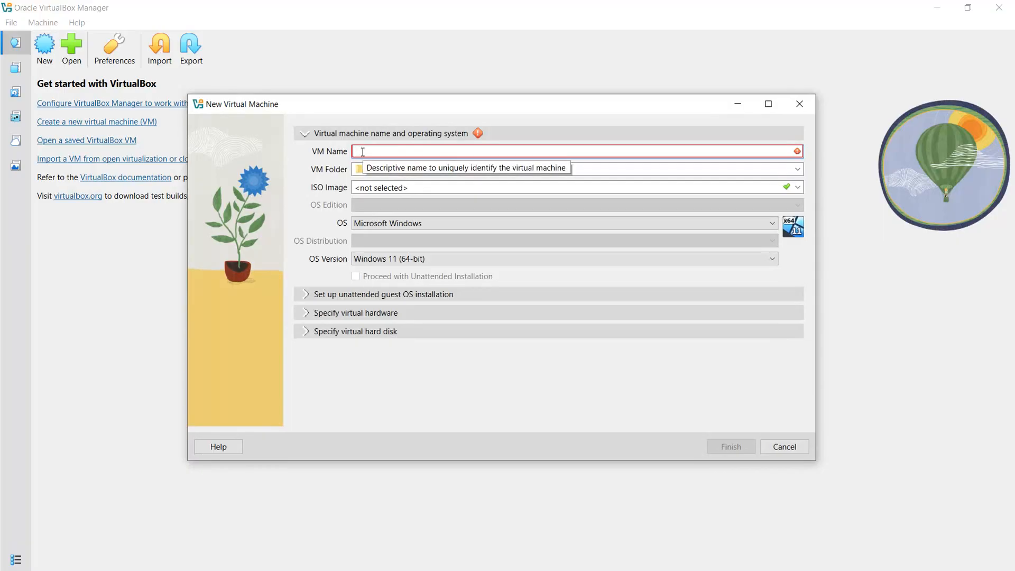
type("Windows Se")
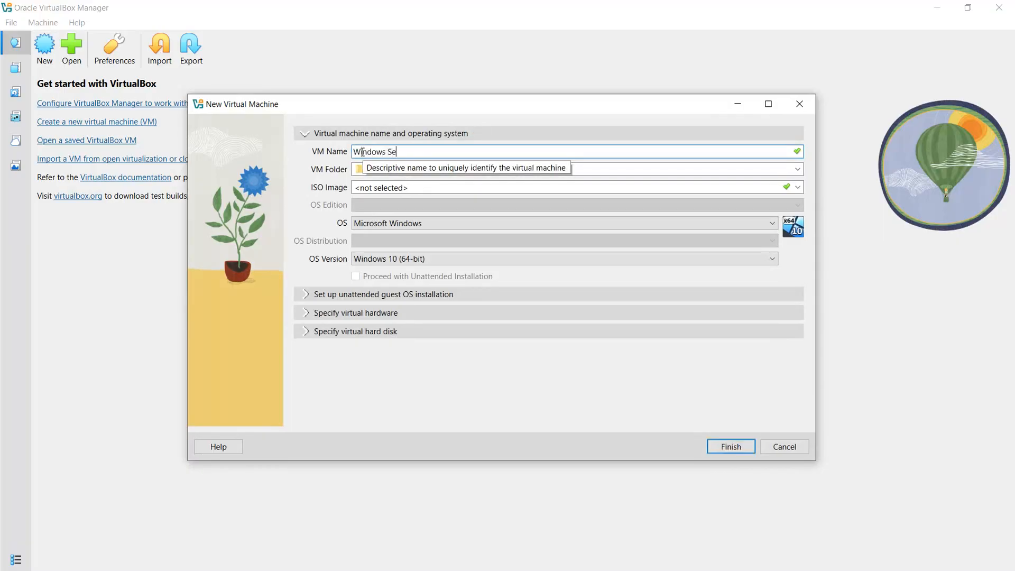
type("rver 2019")
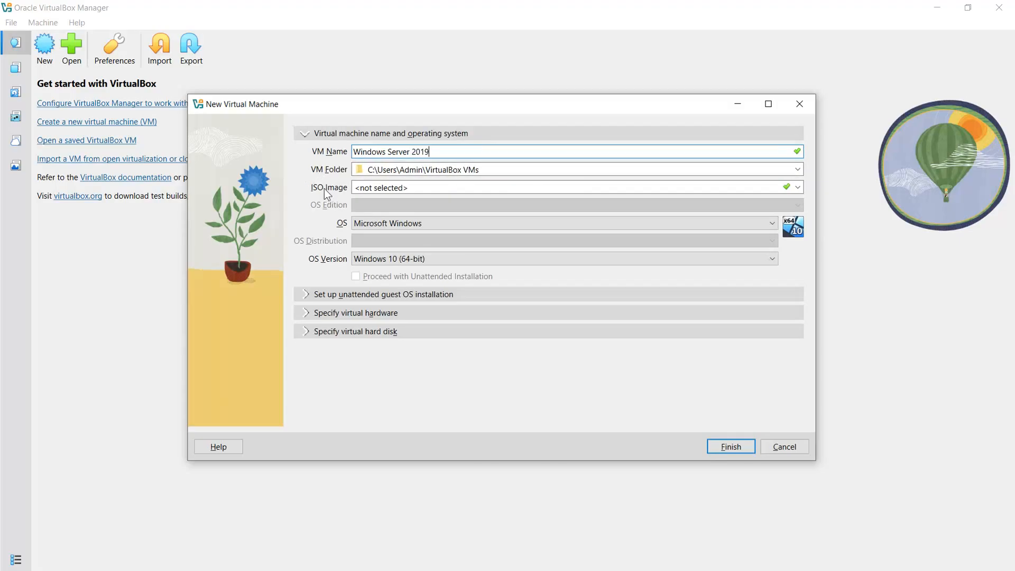
Step: Set the virtual machine's ISO image to Windows Server 2019.iso from the Windows Server 2019 folder
key("alt")
left_click(801, 192)
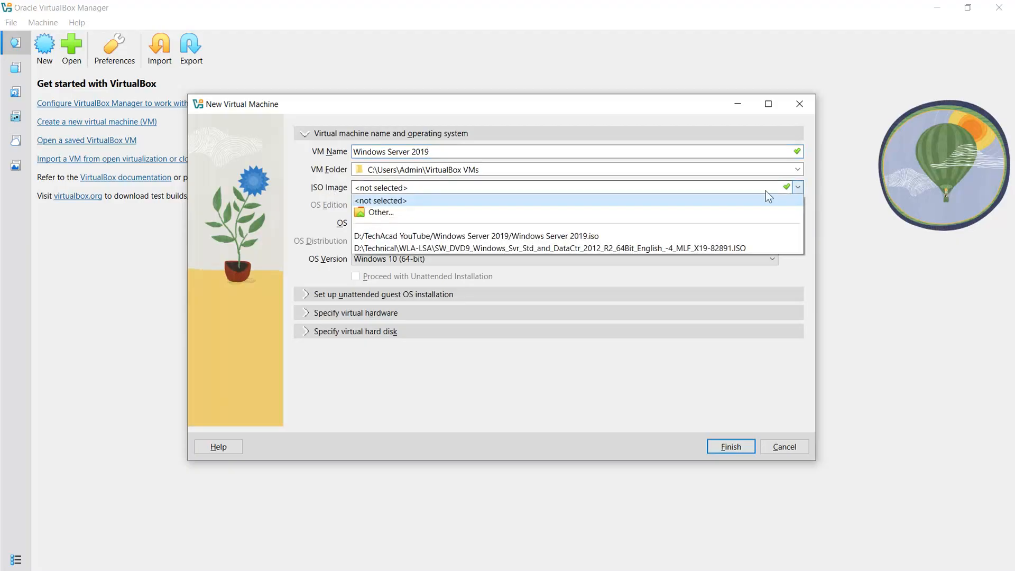
left_click(431, 211)
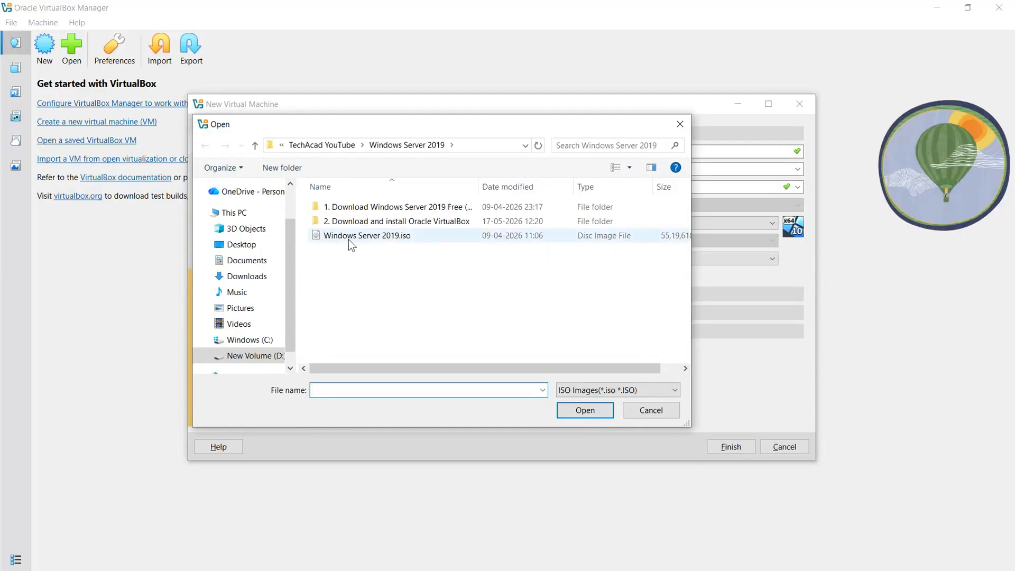
left_click(381, 237)
left_click(567, 409)
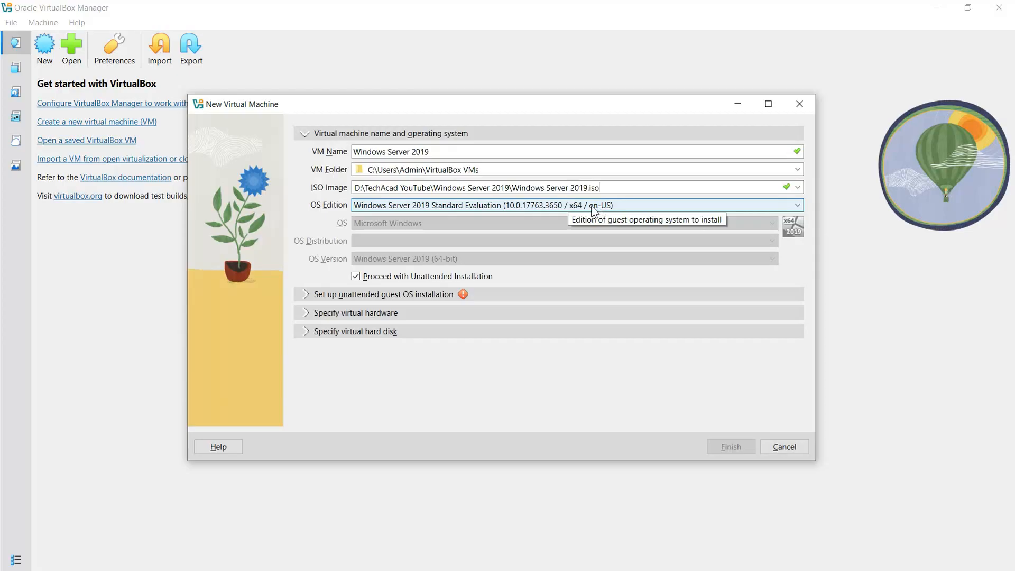
Step: Review the available OS editions and unattended setup fields, and disable Proceed with Unattended Installation
left_click(797, 207)
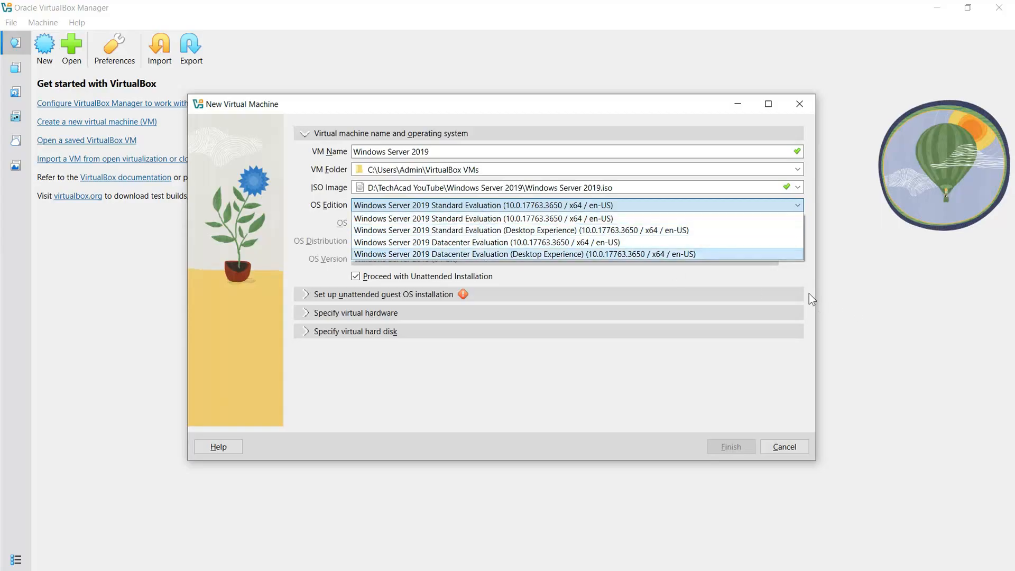
left_click(665, 107)
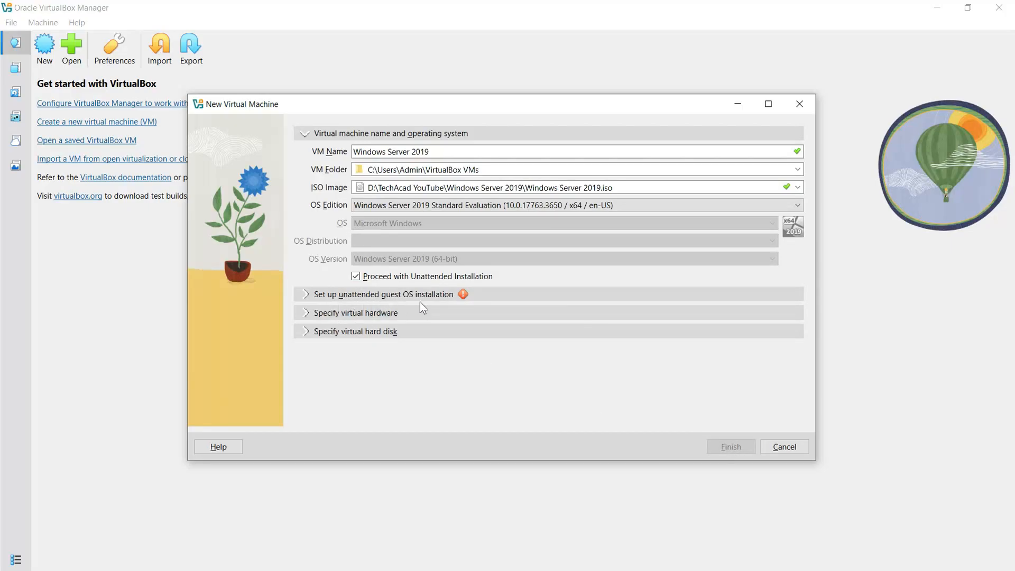
left_click(305, 295)
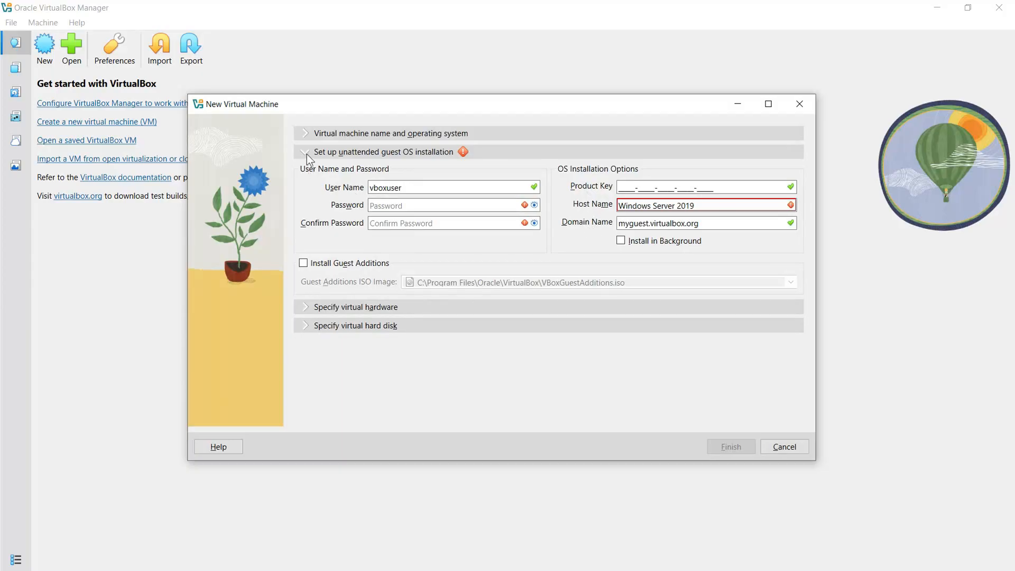
left_click(305, 136)
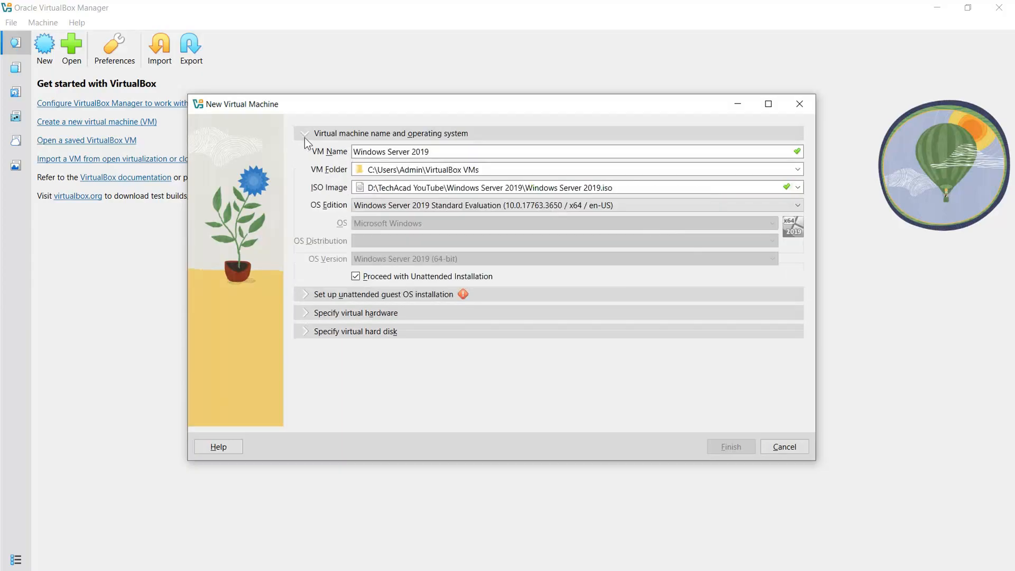
left_click(355, 277)
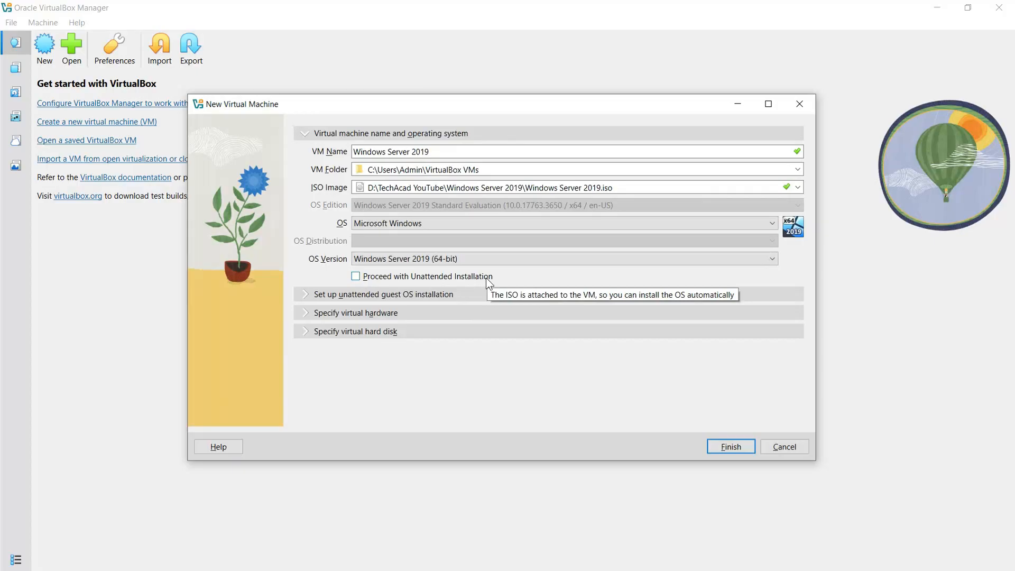
Step: Assign 4096 MB of base memory and 2 CPUs, and create the virtual machine with a new 50 GB VDI disk
left_click(312, 314)
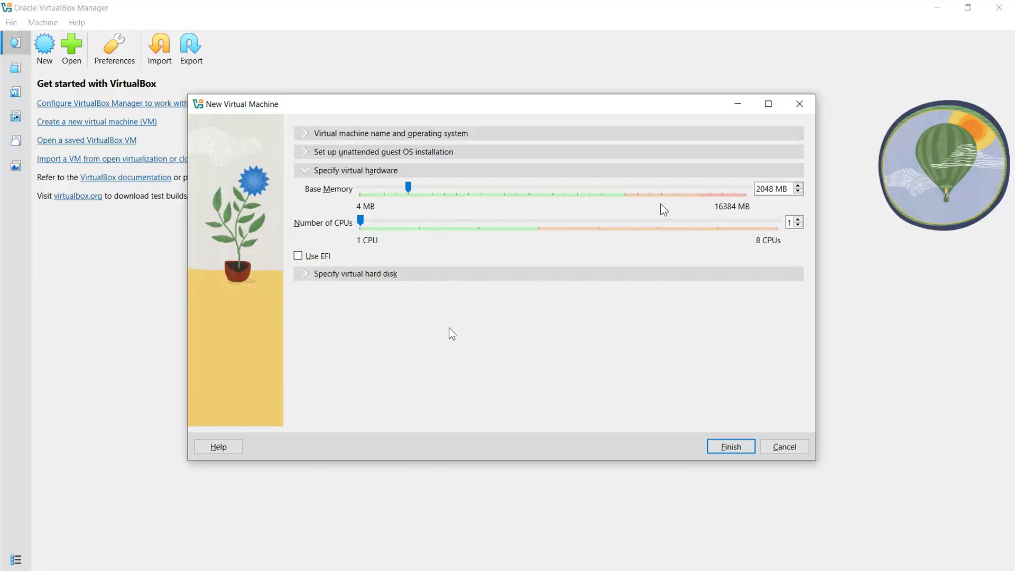
left_click_drag(773, 189, 749, 190)
type("4096")
left_click_drag(361, 226, 409, 226)
left_click(356, 276)
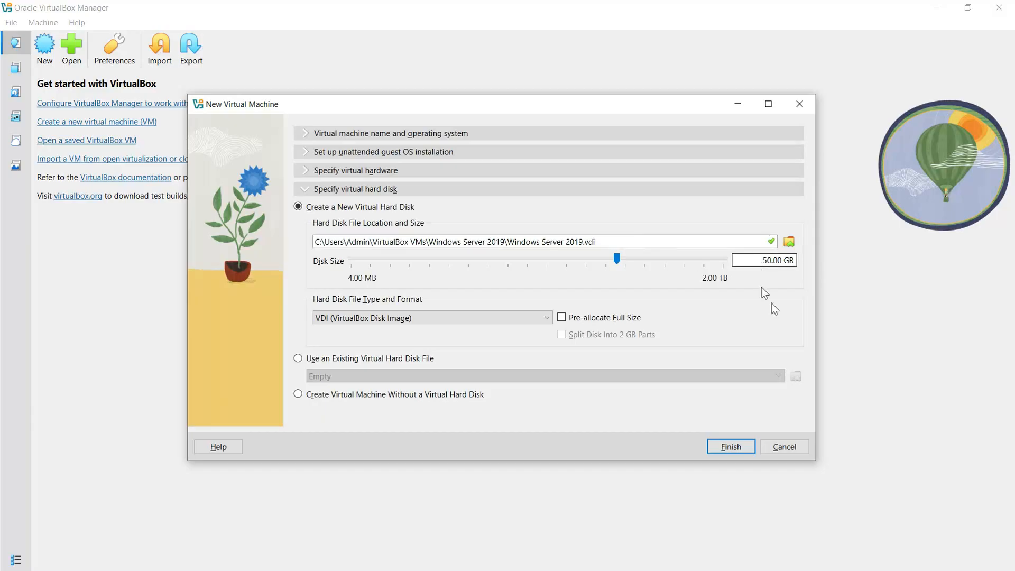
left_click(722, 447)
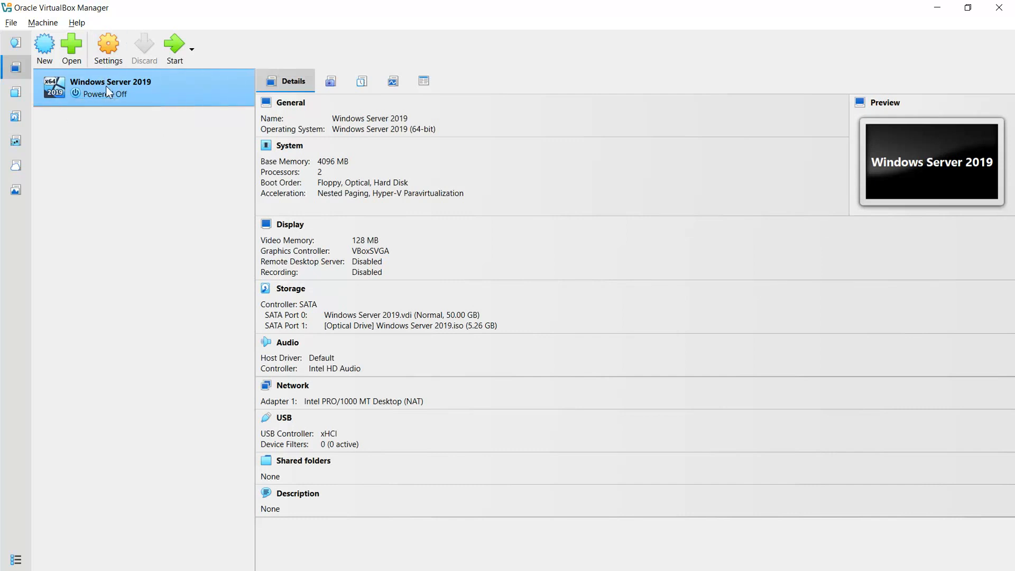
Step: Examine the virtual machine's network, system, display and storage settings without changing anything
left_click(102, 56)
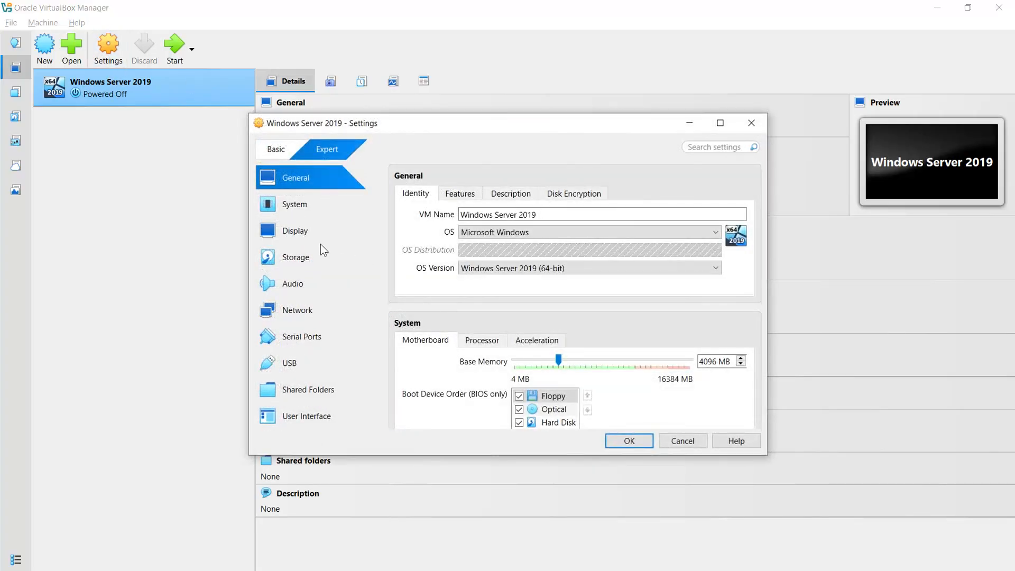
left_click(300, 315)
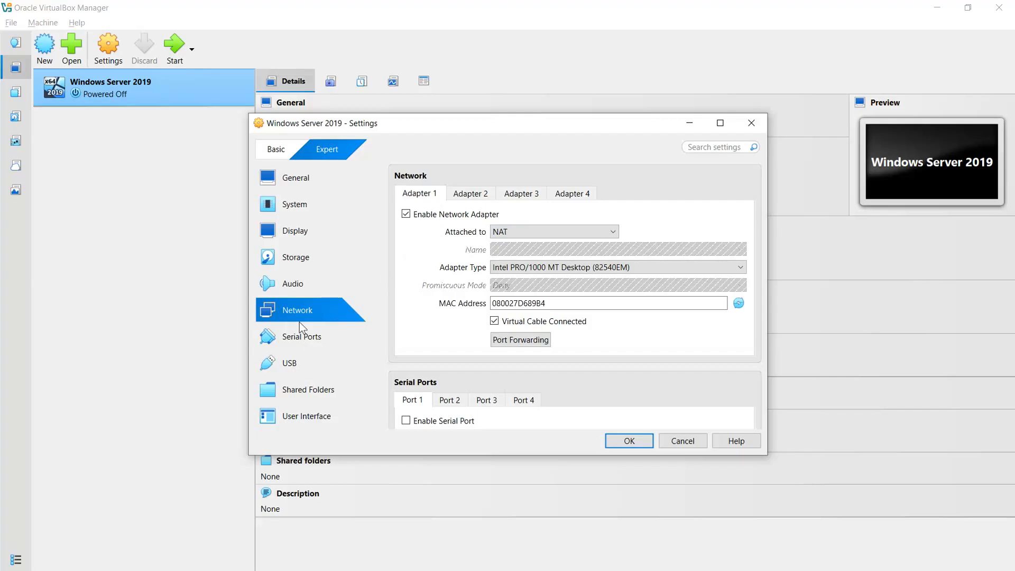
left_click(297, 210)
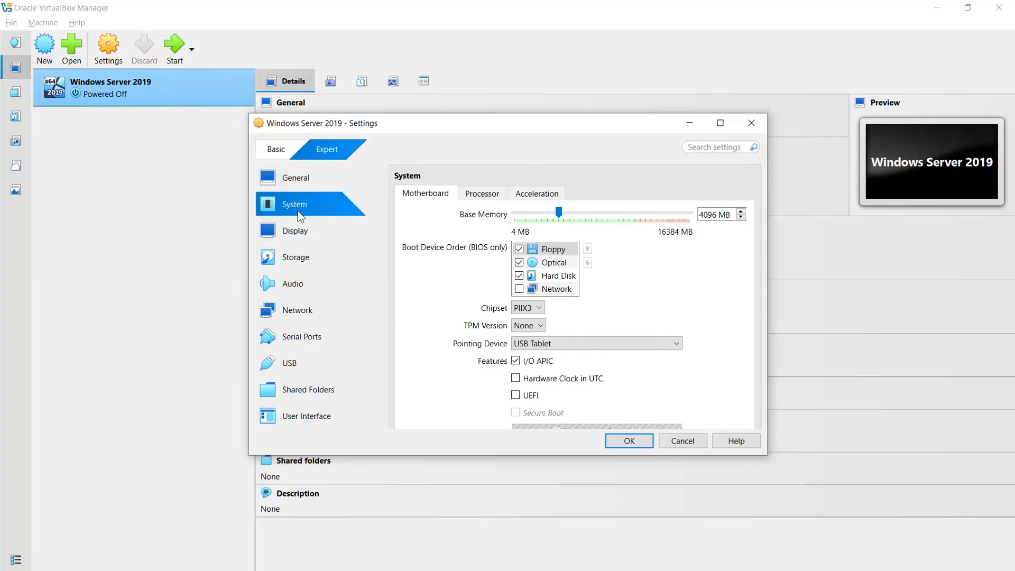
left_click(296, 230)
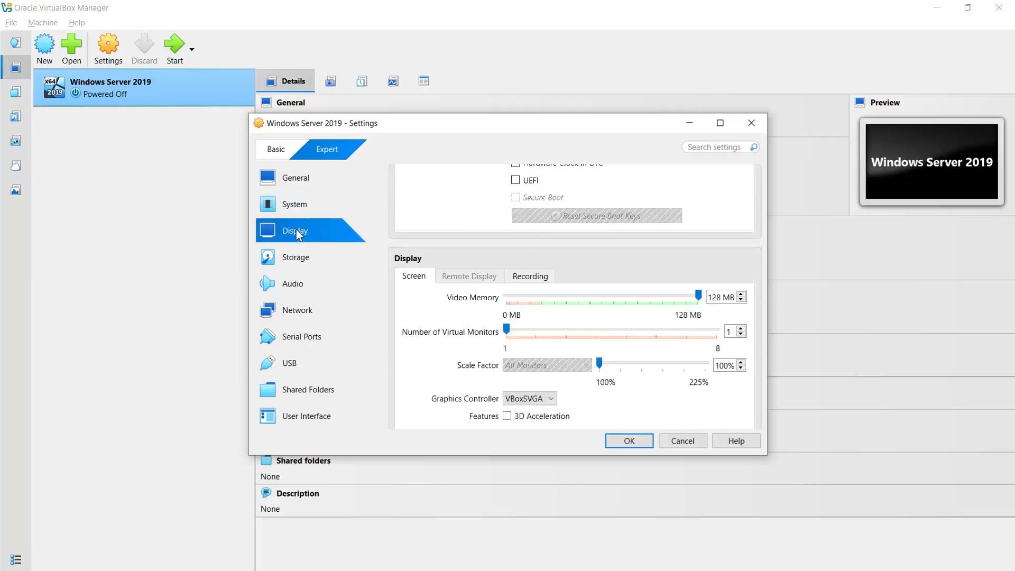
left_click(313, 255)
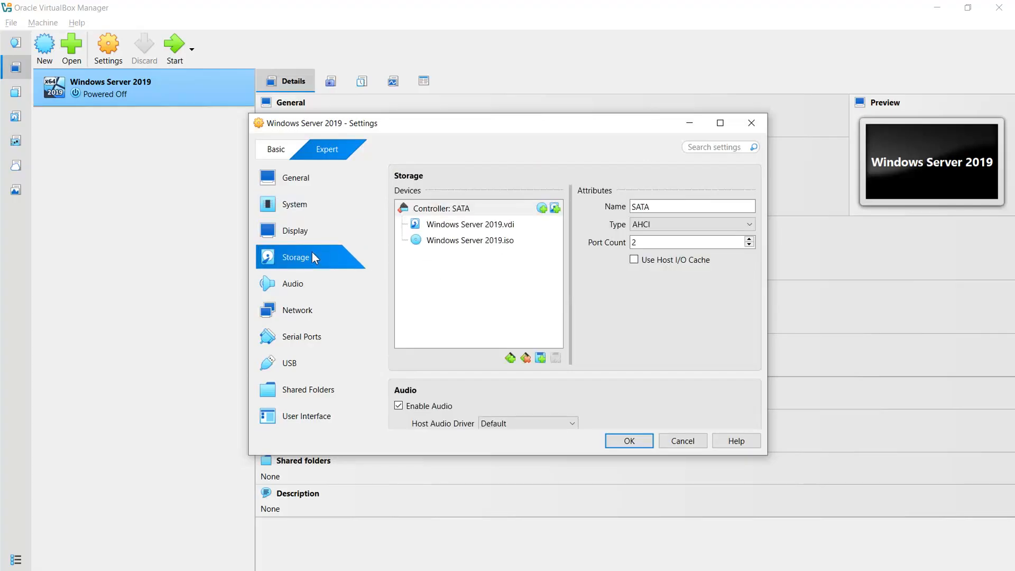
left_click(670, 444)
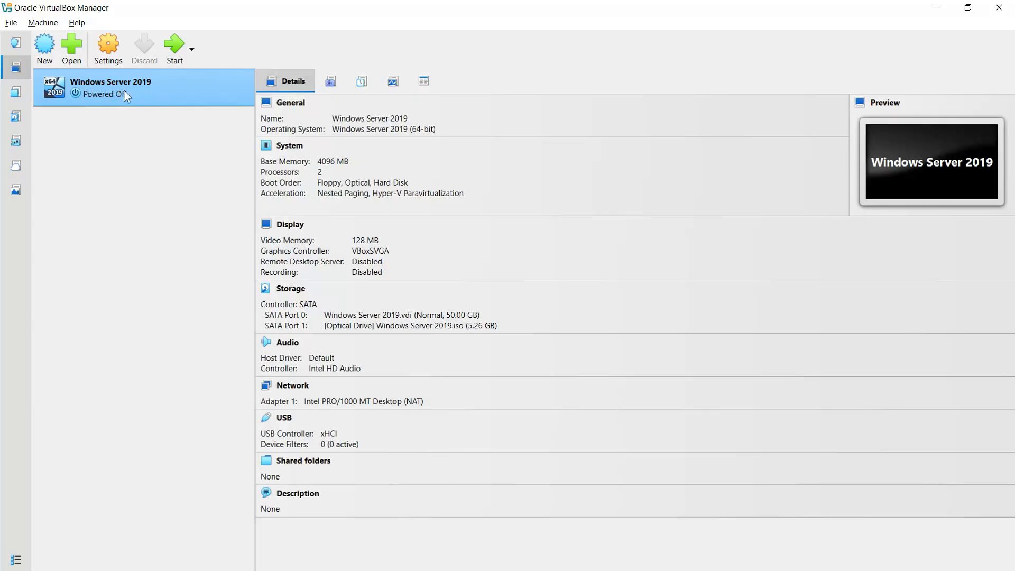
Step: Start the Windows Server 2019 virtual machine, maximize its window and dismiss the mouse and keyboard notifications
left_click(172, 61)
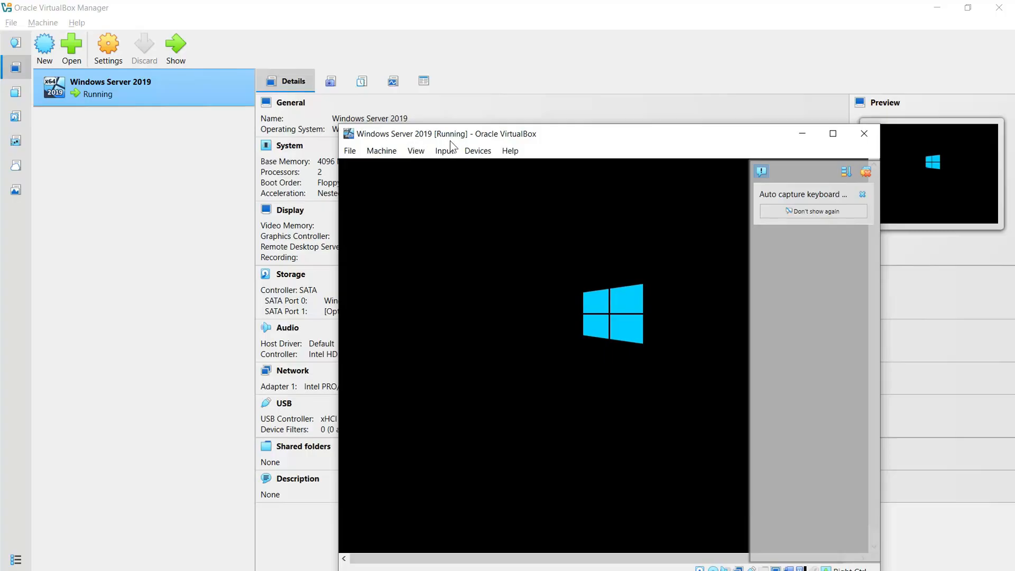
left_click(832, 135)
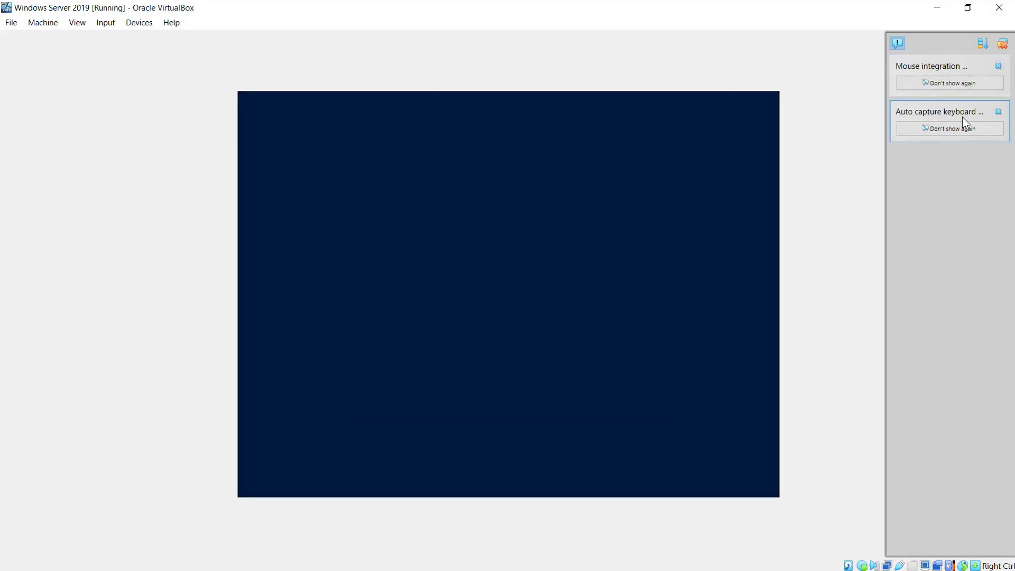
left_click(997, 66)
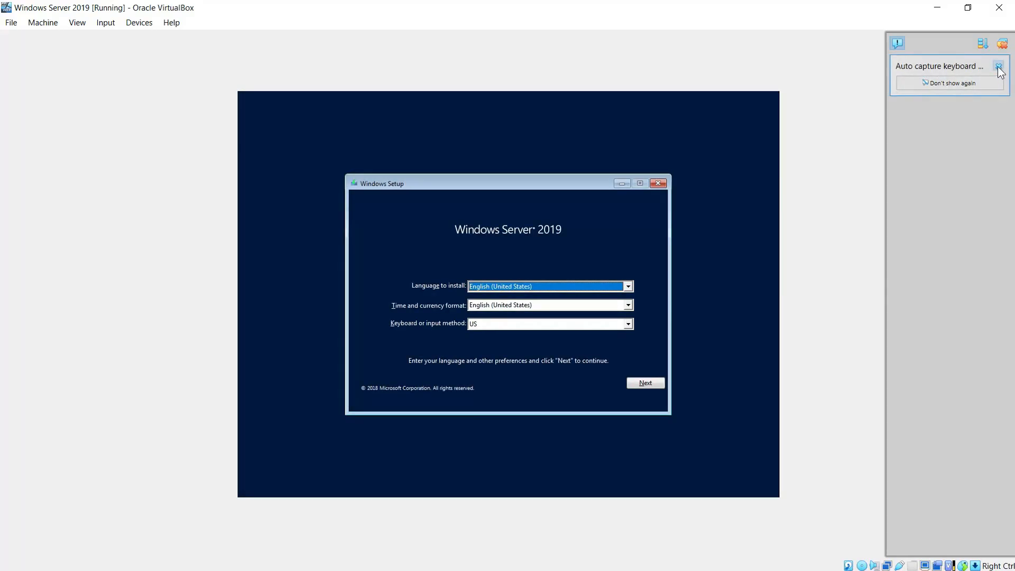
left_click(998, 66)
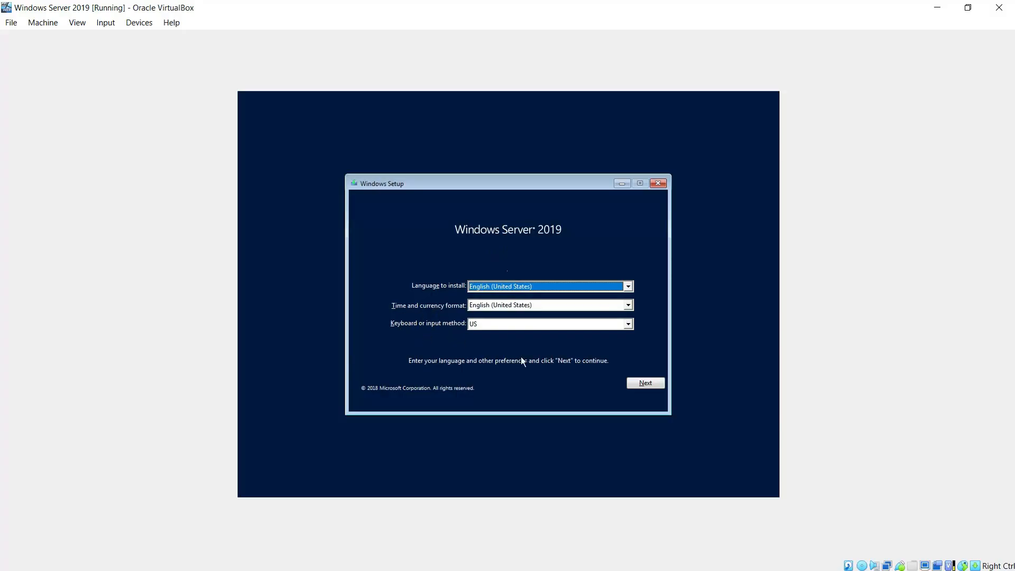
Step: Begin the installation with the default language settings and choose Windows Server 2019 Standard Evaluation (Desktop Experience) as the operating system
left_click(639, 386)
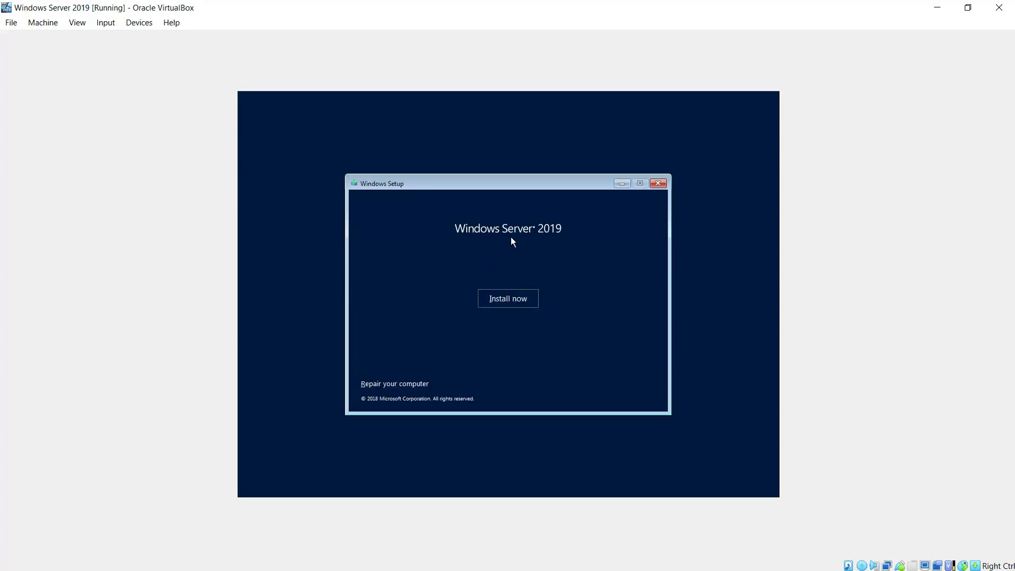
left_click(503, 302)
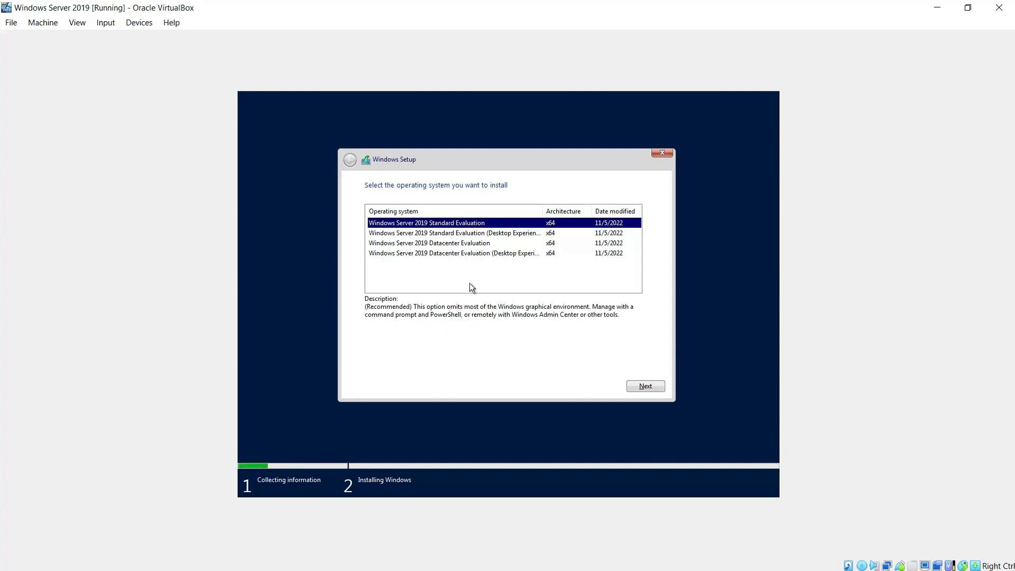
left_click(457, 236)
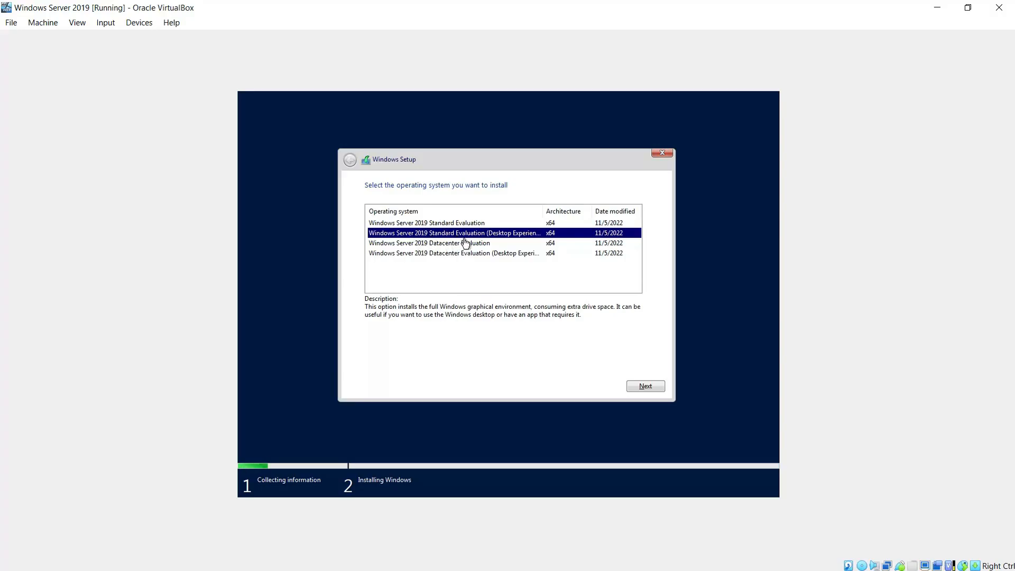
left_click_drag(543, 211, 574, 211)
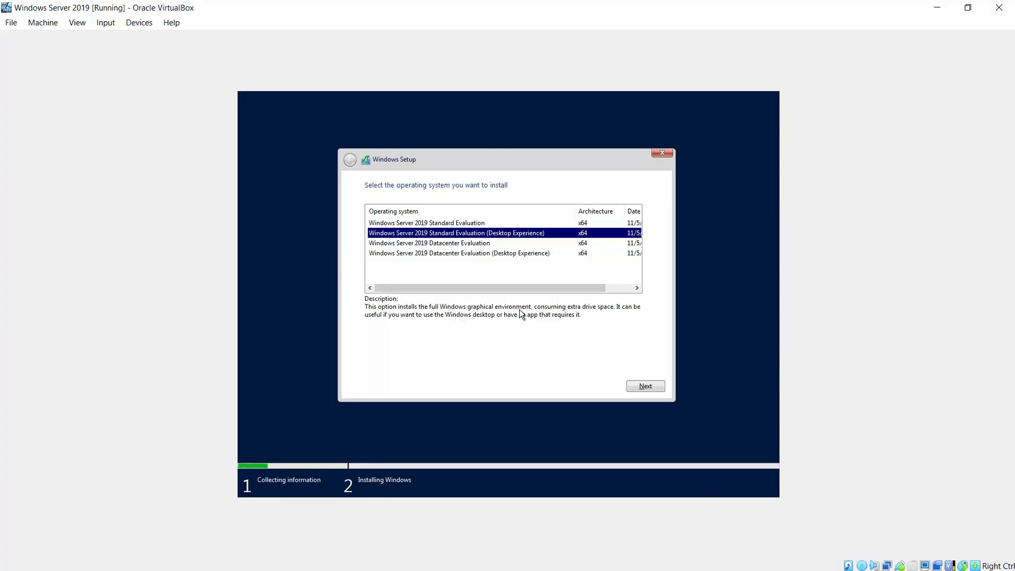
left_click(473, 256)
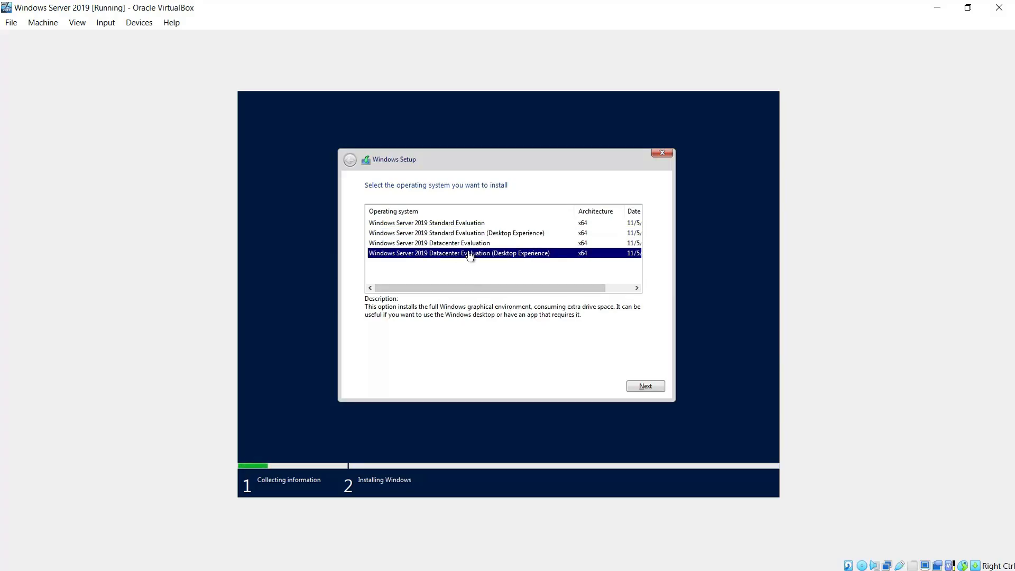
left_click(464, 235)
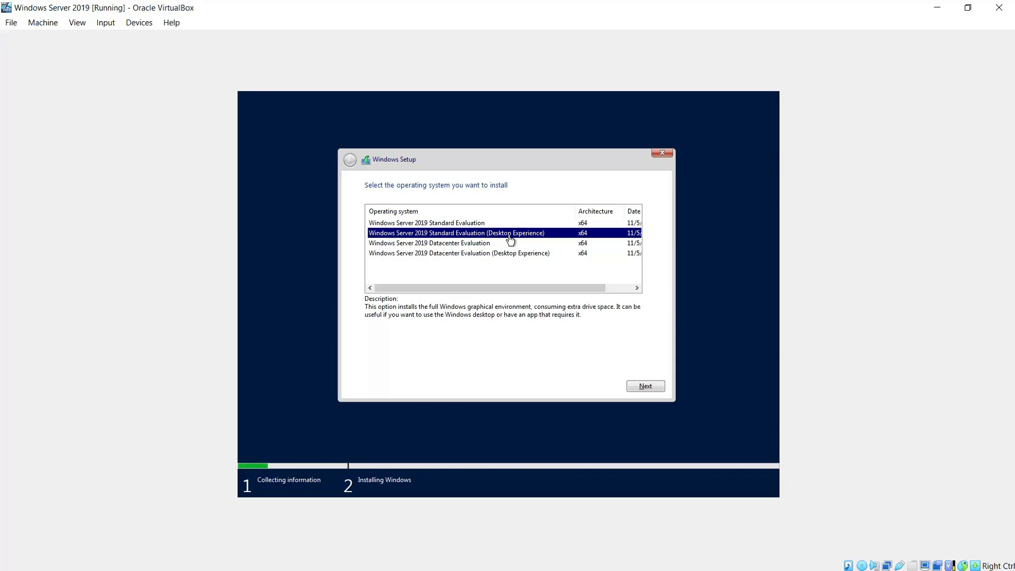
left_click(644, 386)
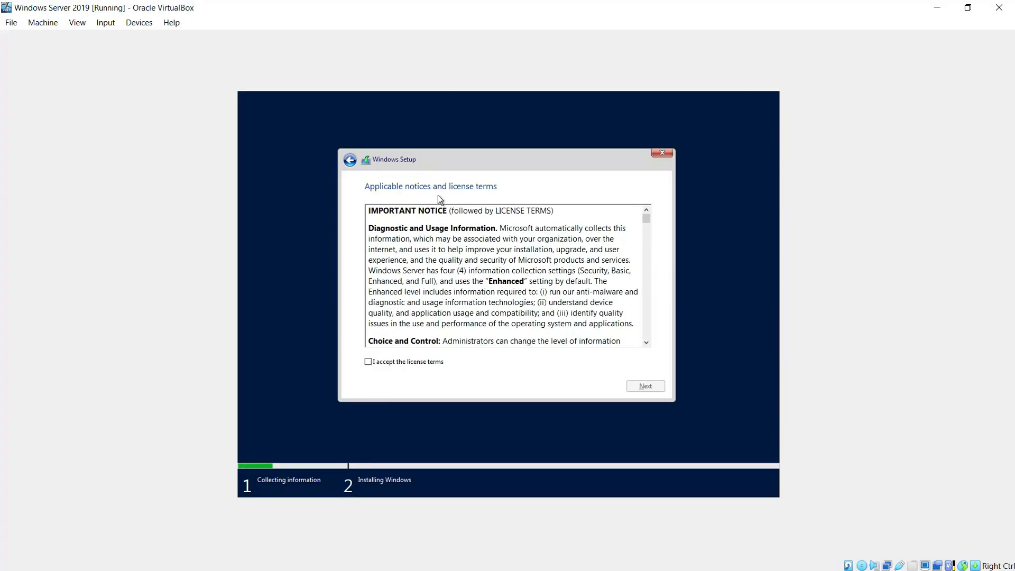
Step: Accept the license terms and run a custom Windows installation on Drive 0 Unallocated Space
left_click(368, 363)
left_click(636, 388)
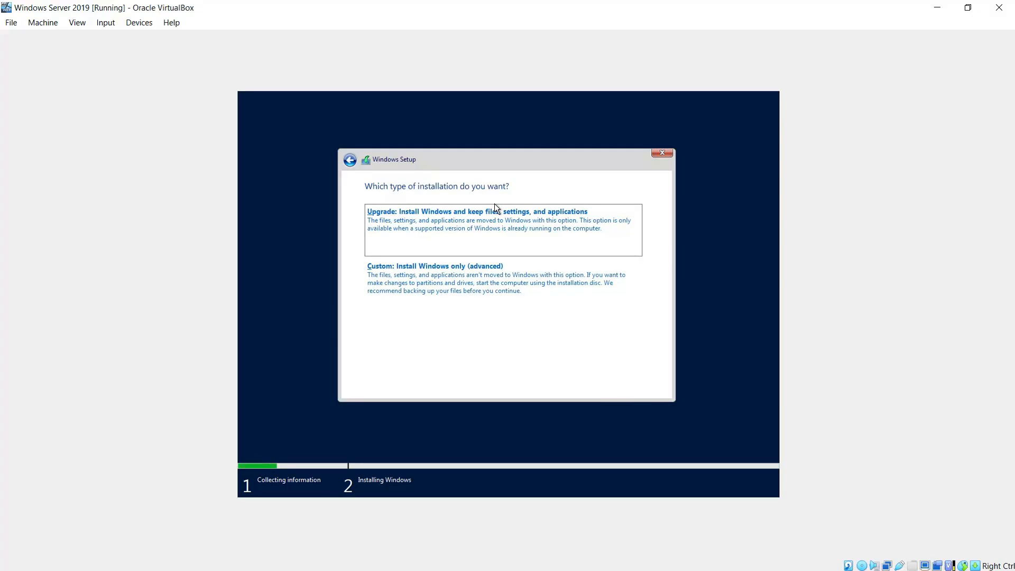
left_click(440, 293)
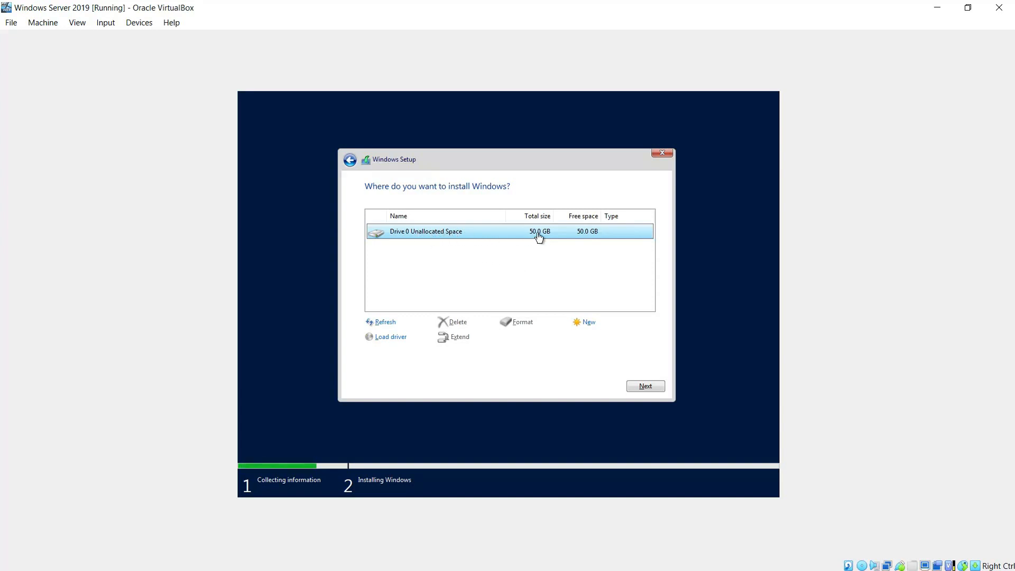
left_click(634, 386)
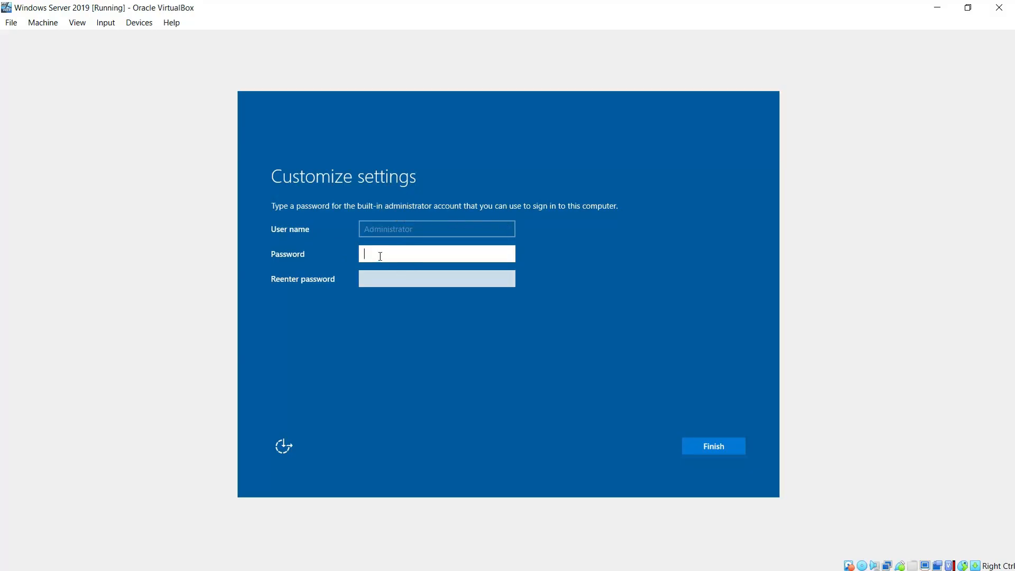
Step: Set and confirm the password for the built-in Administrator account and finish the Windows setup
type("********")
left_click(383, 279)
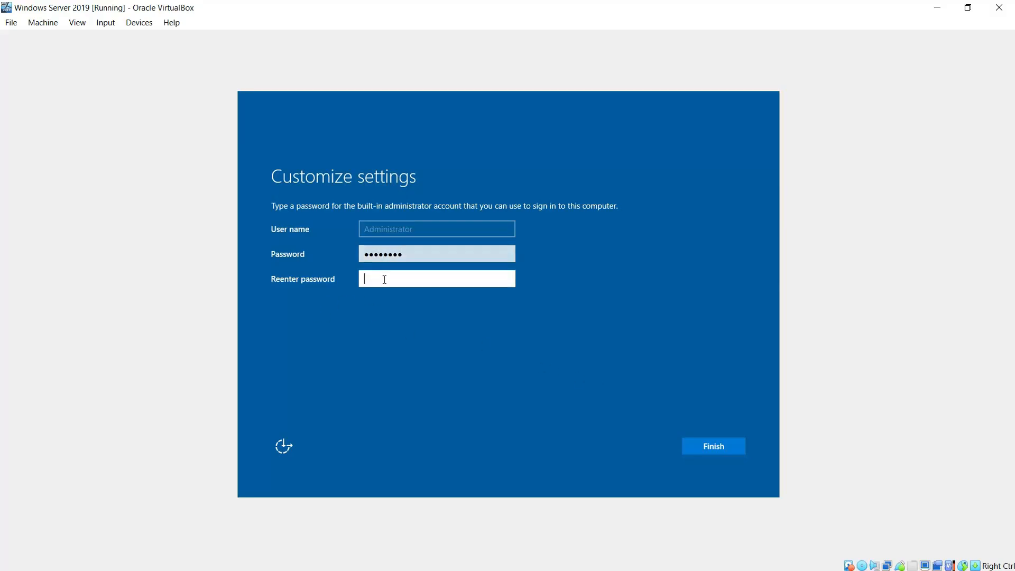
type("********")
left_click(709, 450)
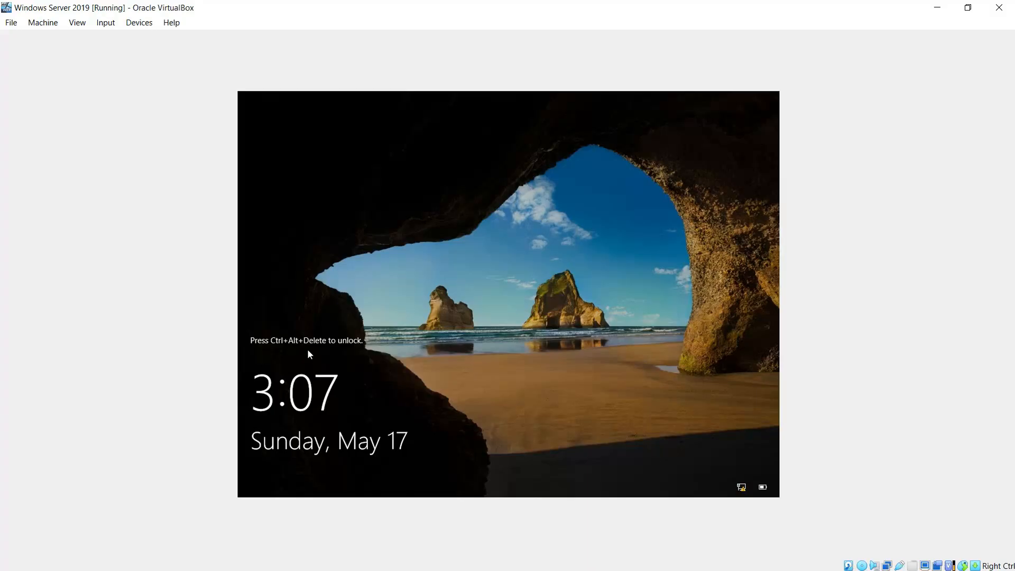
Step: Unlock the server and sign in as Administrator with the account password
key("ctrl+alt+Delete")
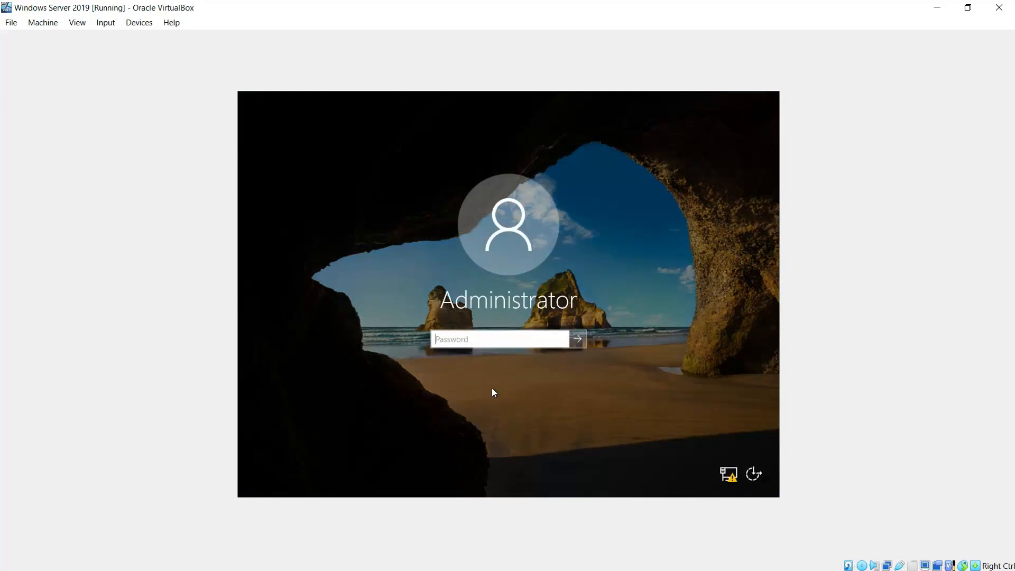
type("••••••••")
key("Return")
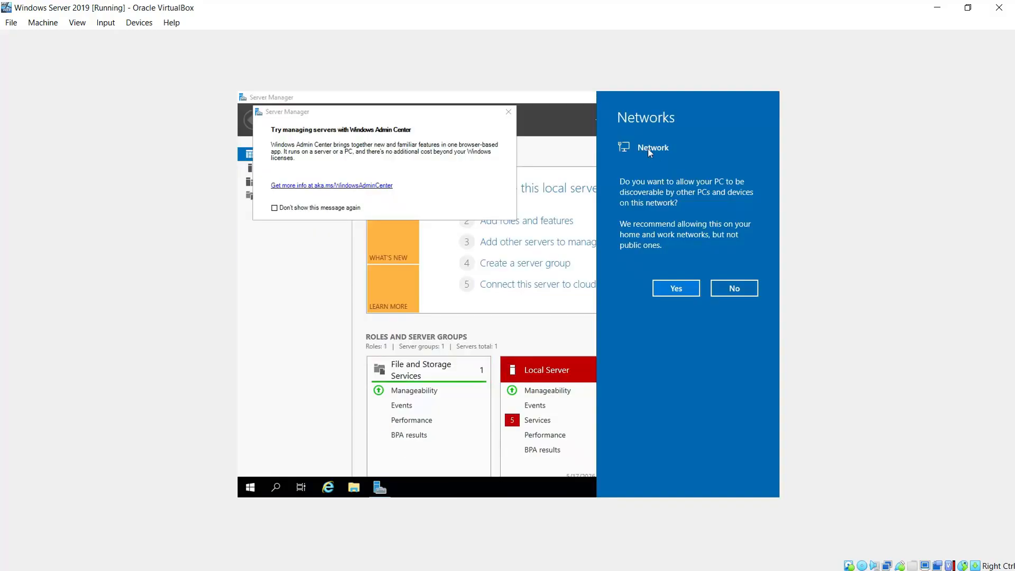
Step: Allow network discovery, permanently dismiss the Windows Admin Center message and close Server Manager
left_click(665, 289)
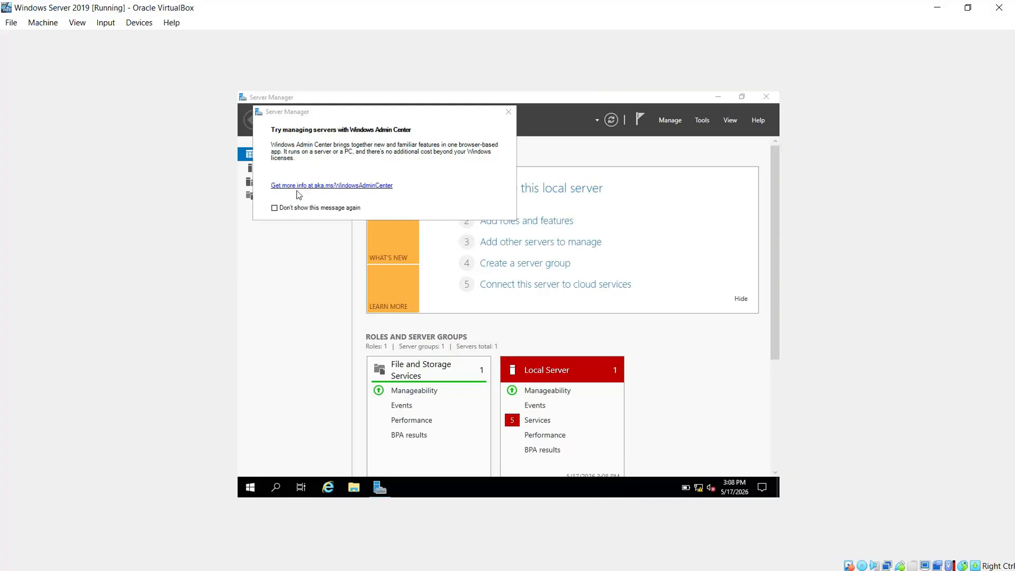
left_click(275, 208)
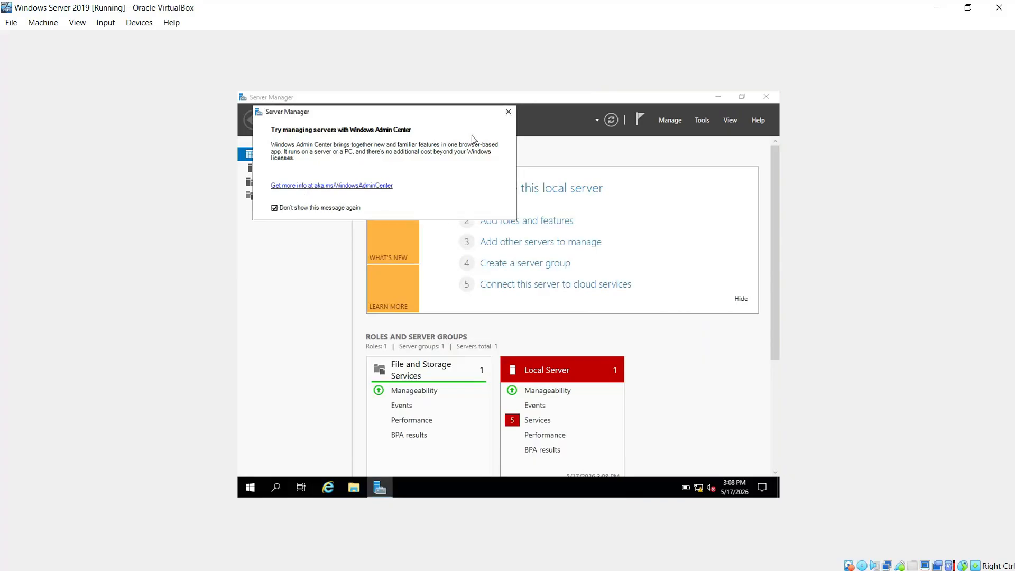
left_click(509, 112)
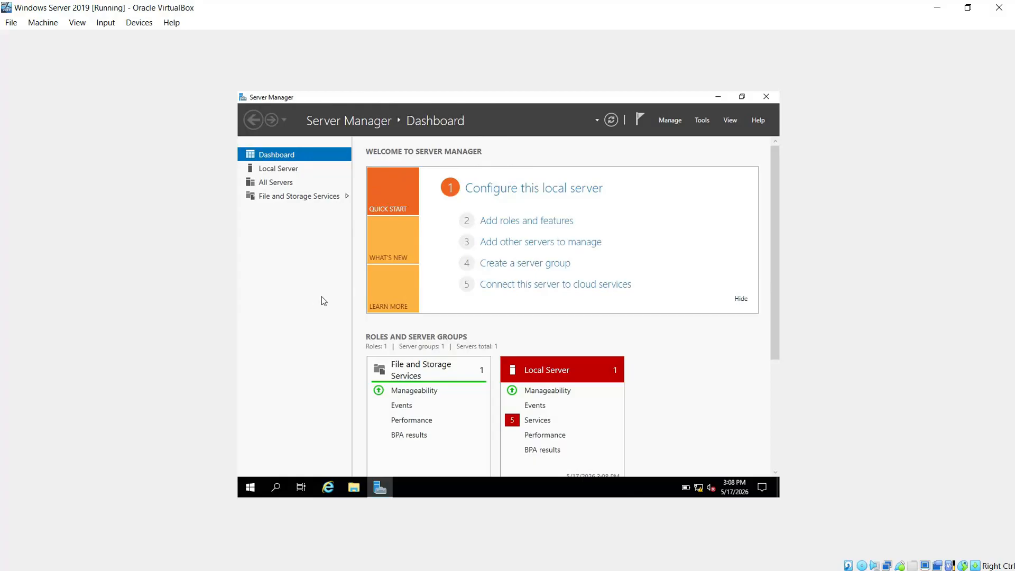
left_click(764, 96)
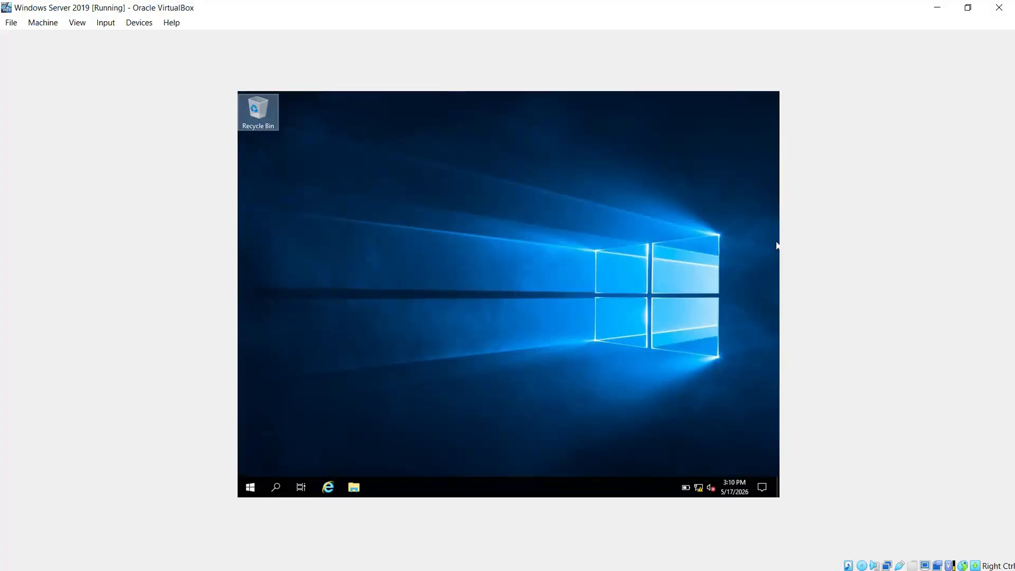